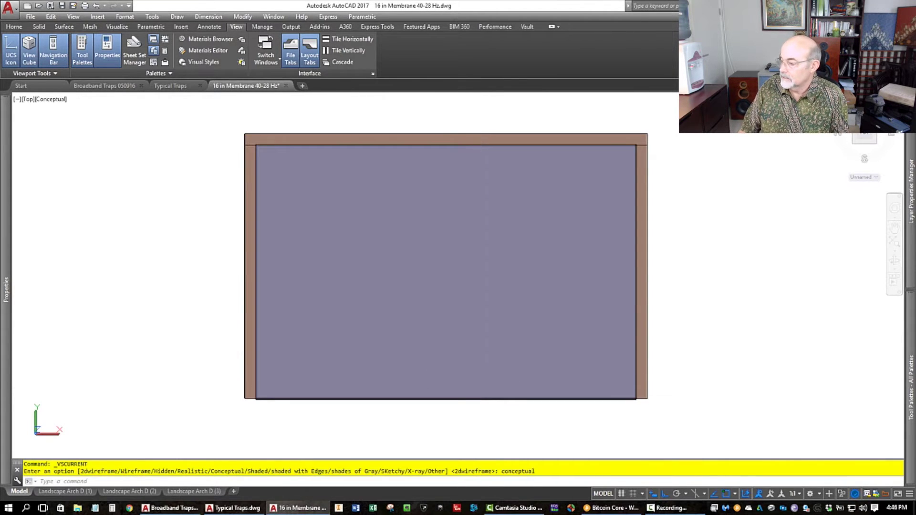
Orbit the model into a 3D view and close in on the lower front corner of the tall membrane trap
type("3DORBIT")
key("Return")
middle_click_drag(546, 436, 457, 362, "shift")
scroll(617, 434, "down", 5)
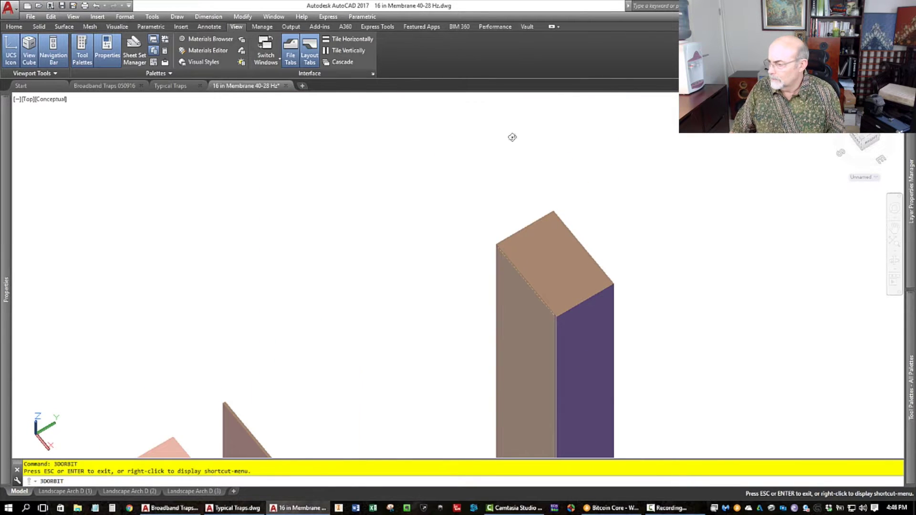
scroll(571, 311, "down", 2)
scroll(572, 311, "up", 3)
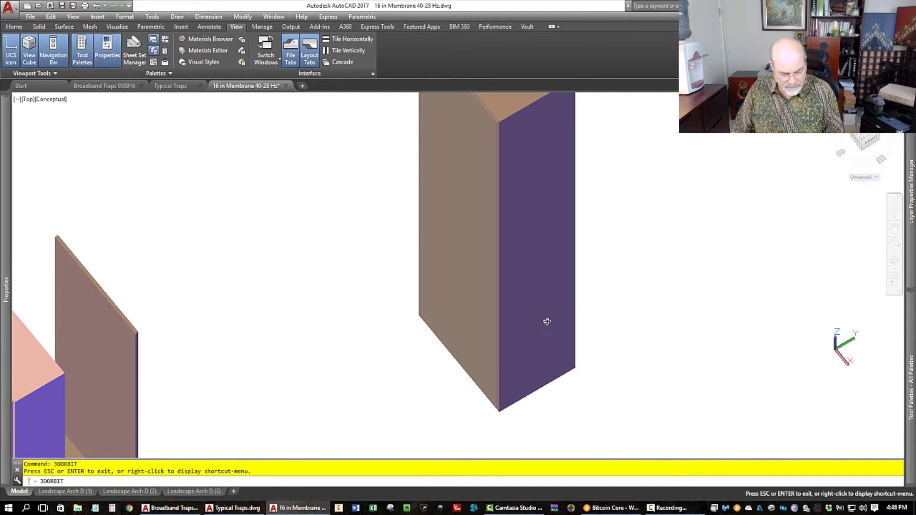
key("Escape")
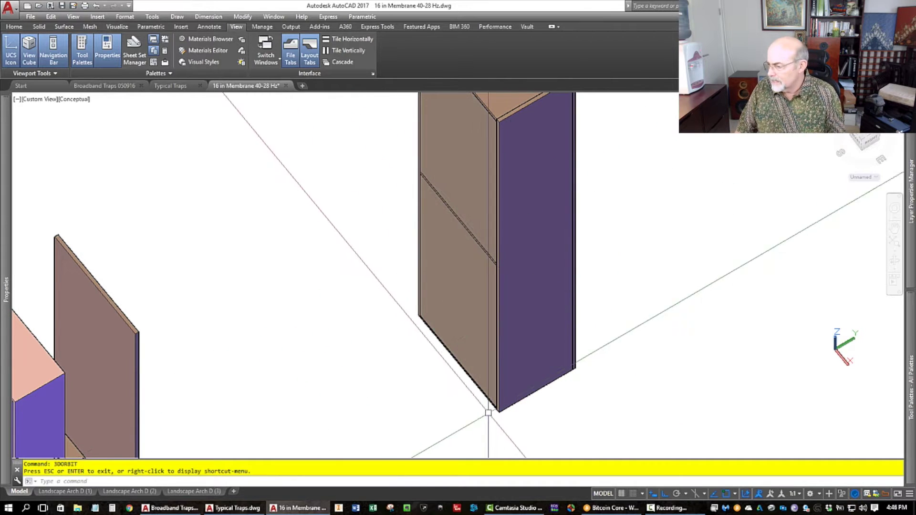
scroll(486, 406, "up", 5)
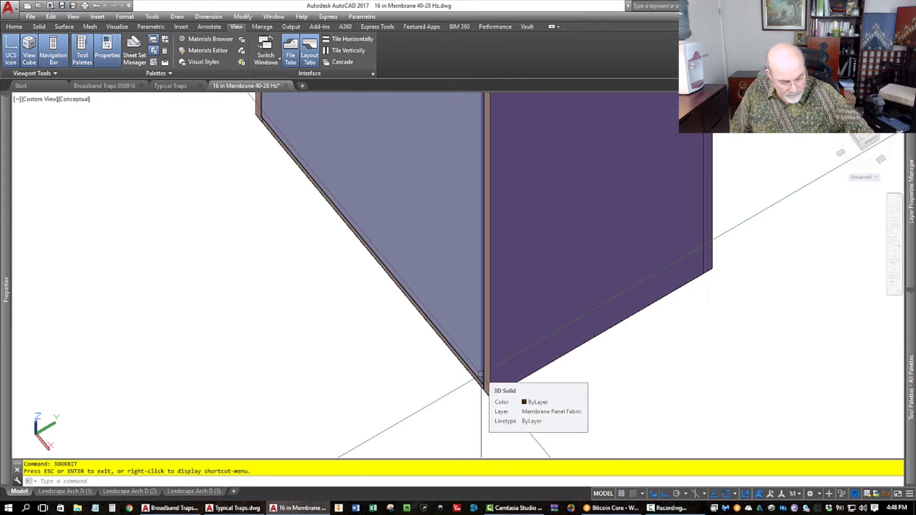
Try freezing the Membrane Panel Fabric and Membrane Panel Angled Steel layers, and undo the layer freeze
key("Escape")
type("layfrz")
key("Return")
scroll(484, 374, "up", 2)
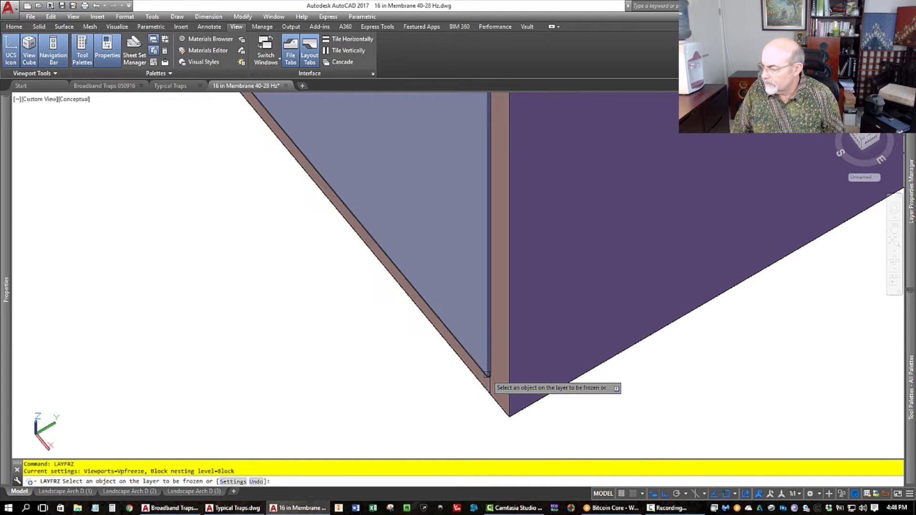
left_click(487, 375)
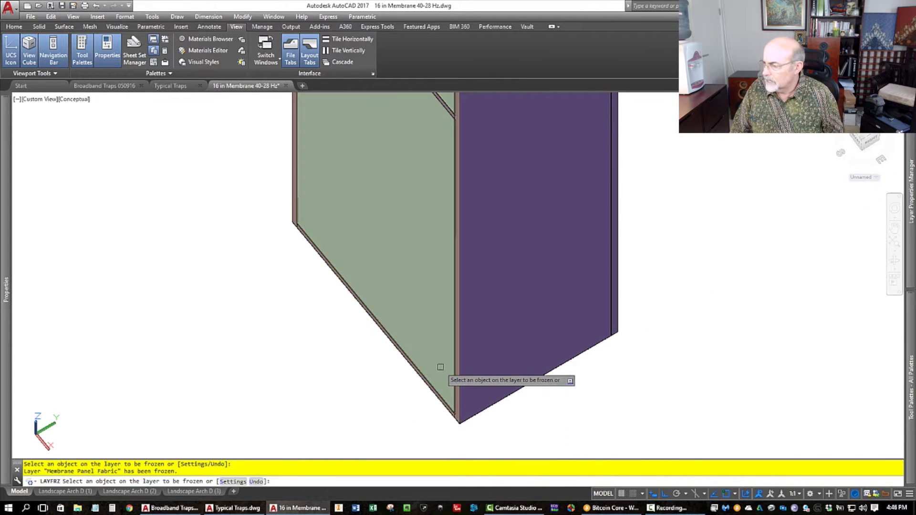
scroll(415, 373, "down", 3)
scroll(402, 353, "up", 3)
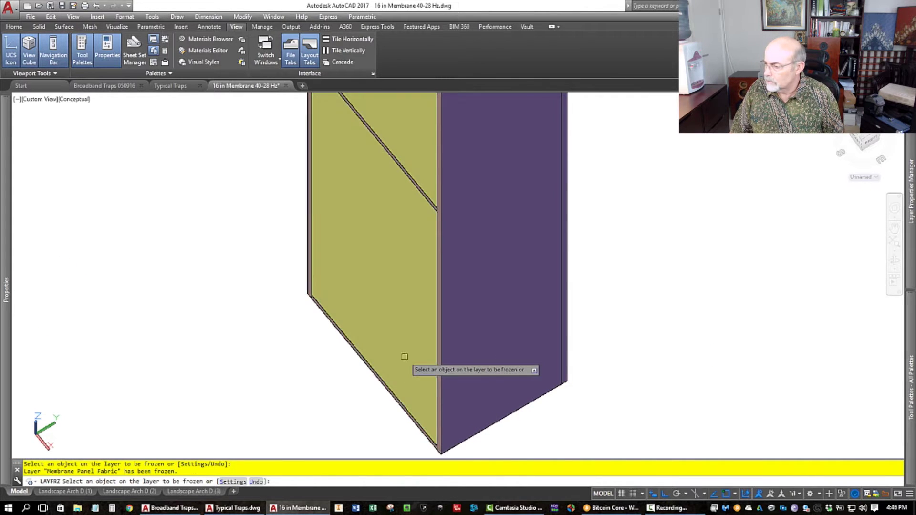
left_click(405, 357)
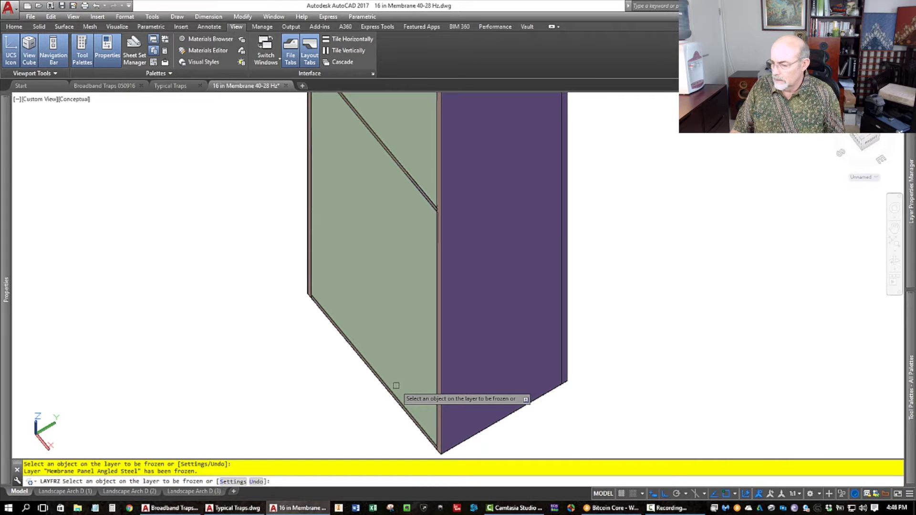
key("Escape")
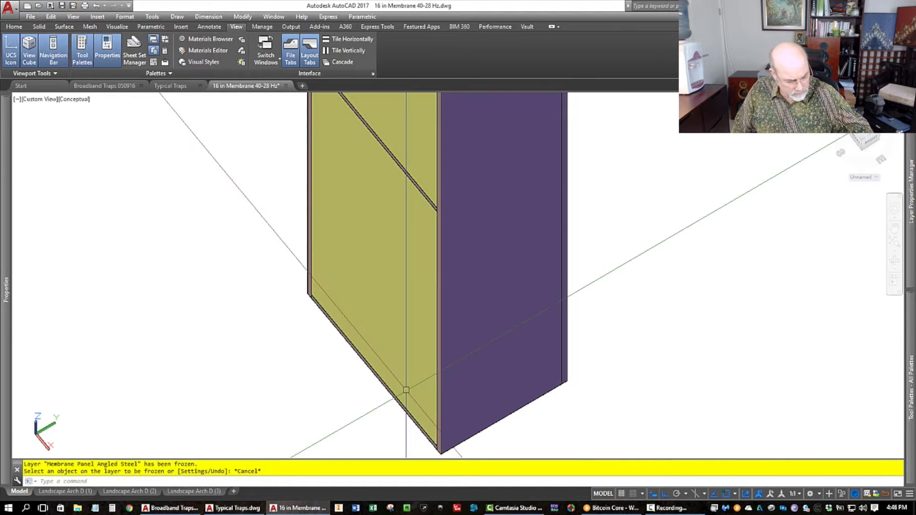
scroll(411, 428, "up", 3)
key("ctrl+z")
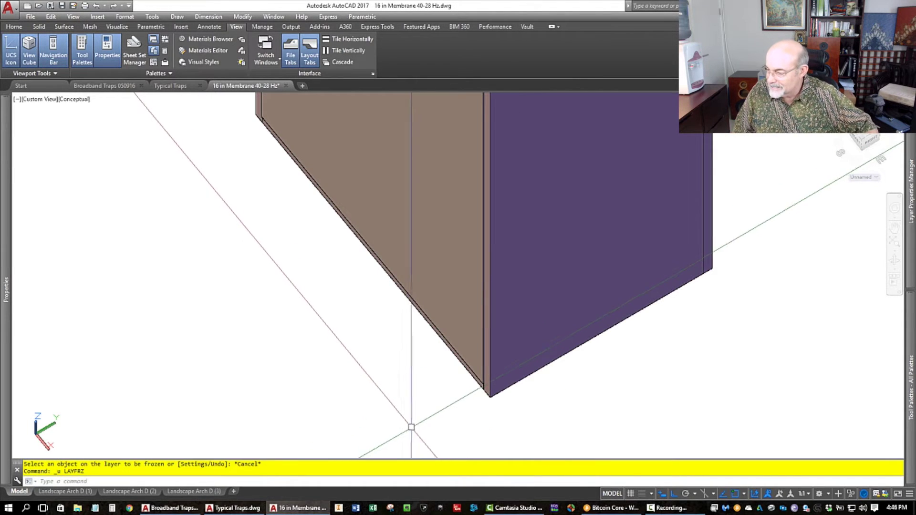
Hide only the front fabric panel of the membrane trap
scroll(486, 424, "up", 3)
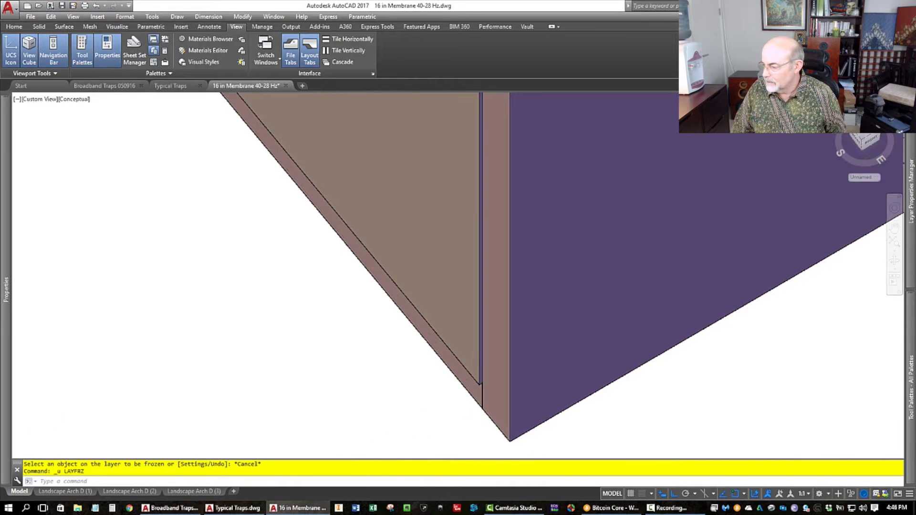
left_click(474, 369)
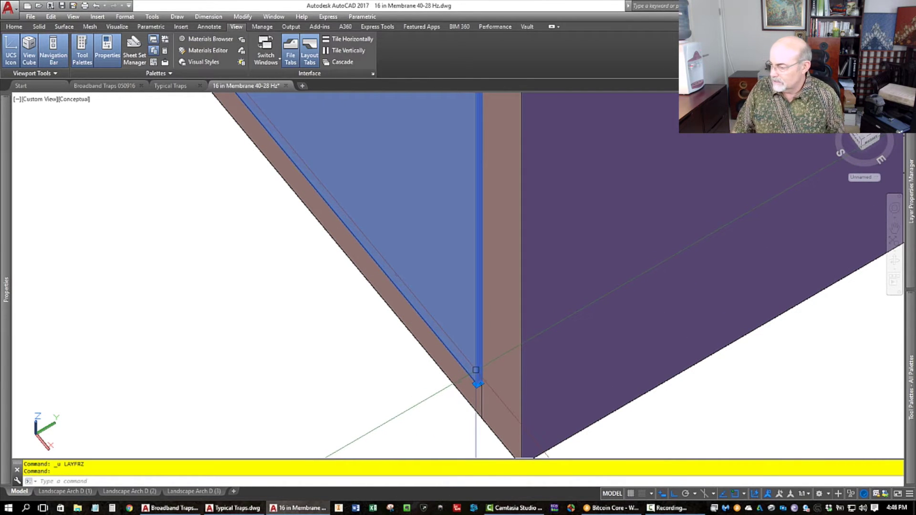
key("Delete")
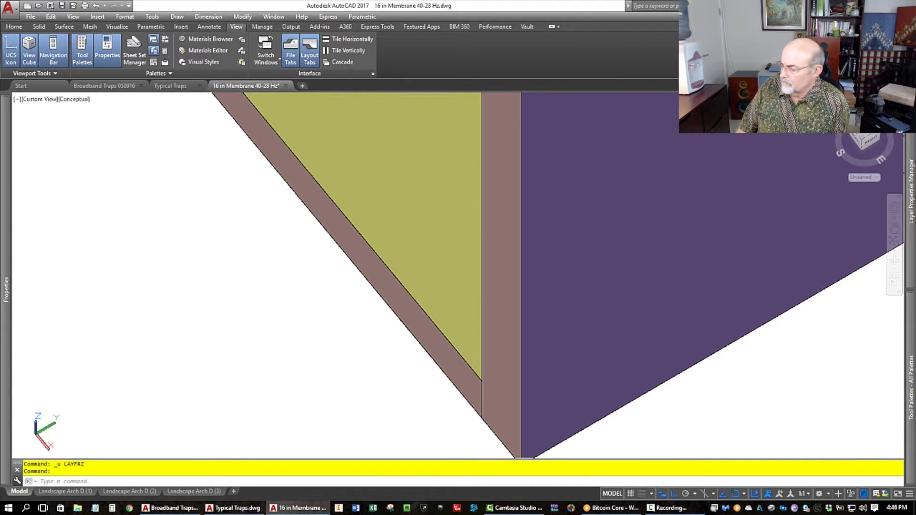
Hide the yellow Membrane Panel 703 solid at the front of the trap
scroll(458, 375, "down", 5)
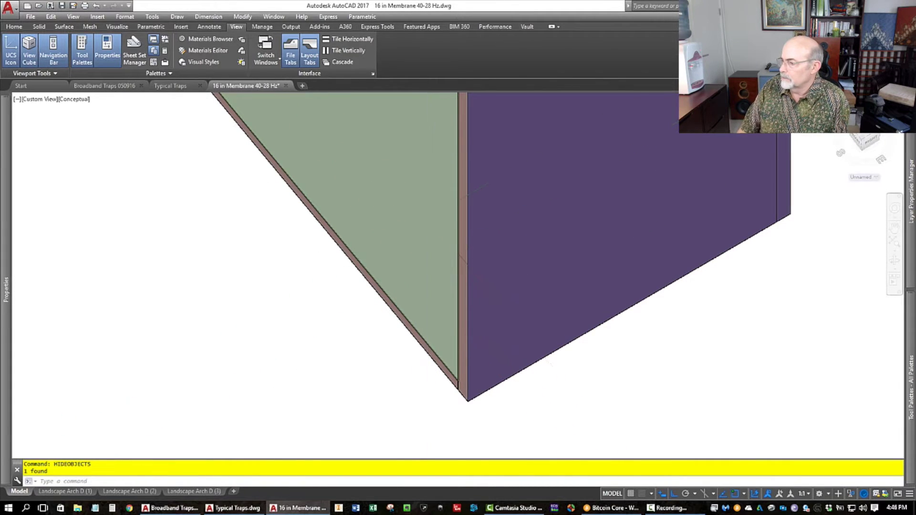
scroll(426, 263, "up", 3)
scroll(428, 235, "down", 2)
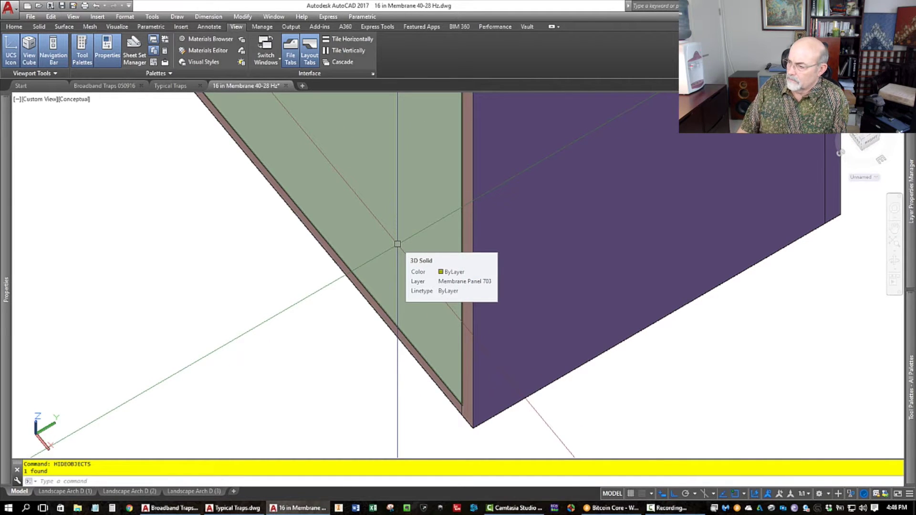
left_click(398, 244)
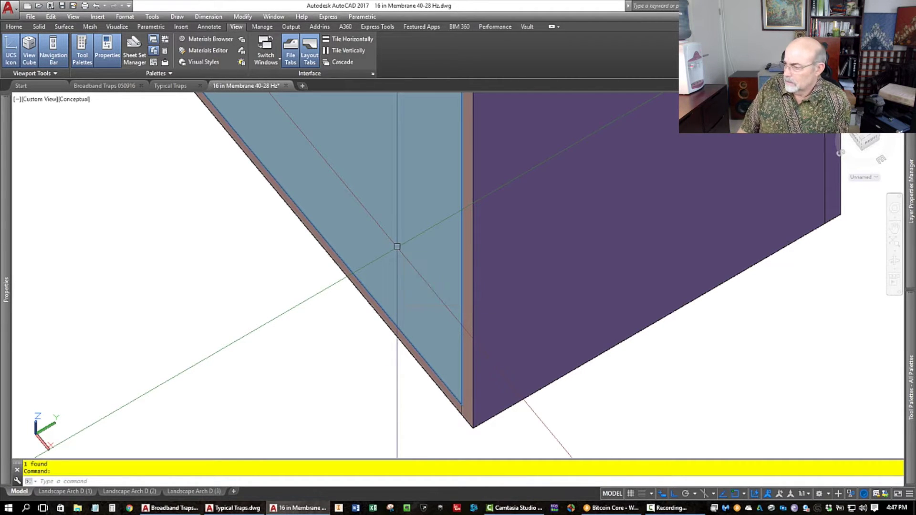
key("Delete")
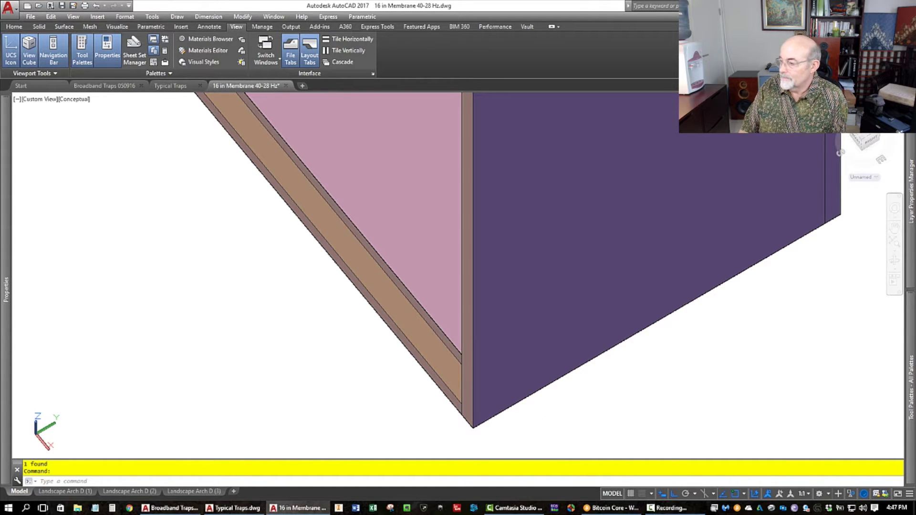
Orbit toward the front of the trap and hide the pink panel inside the front frame
middle_click_drag(367, 257, 387, 375, "shift")
scroll(388, 194, "up", 4)
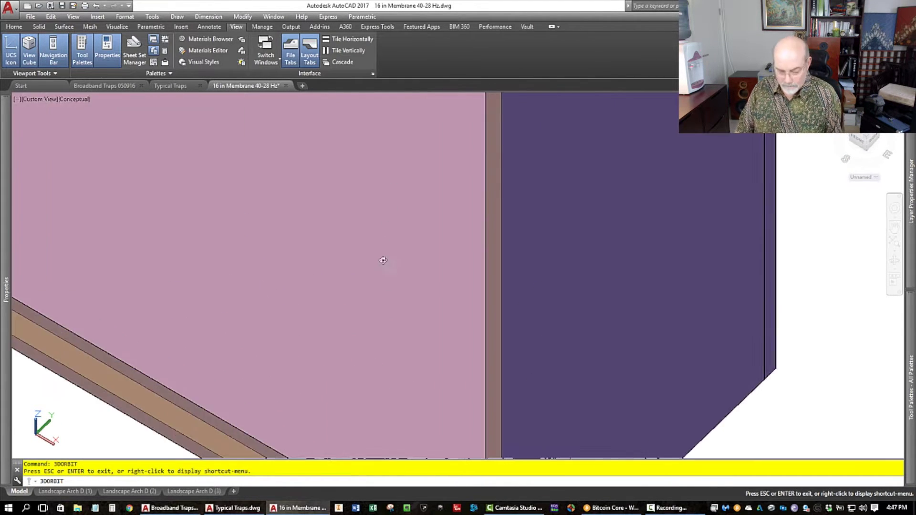
key("Escape")
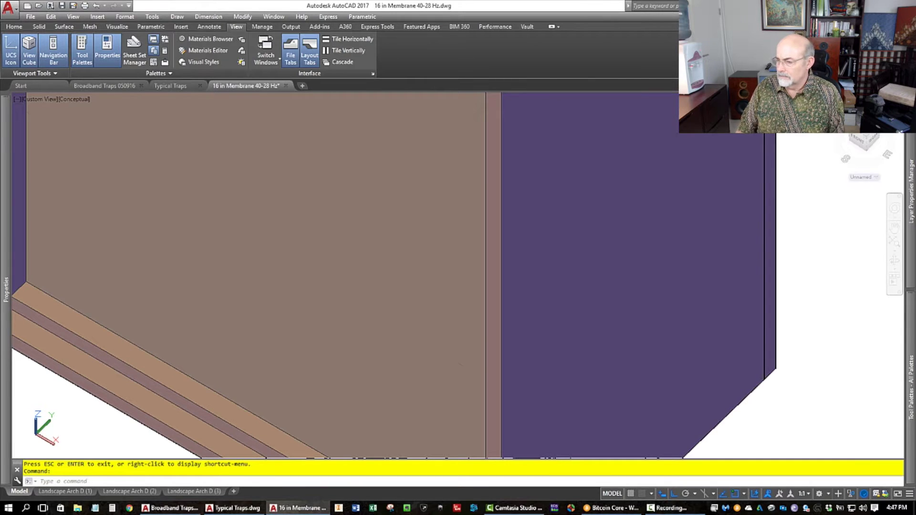
Hide the brown panel that covers the bolted steel frame at the trap's front opening
scroll(291, 259, "down", 4)
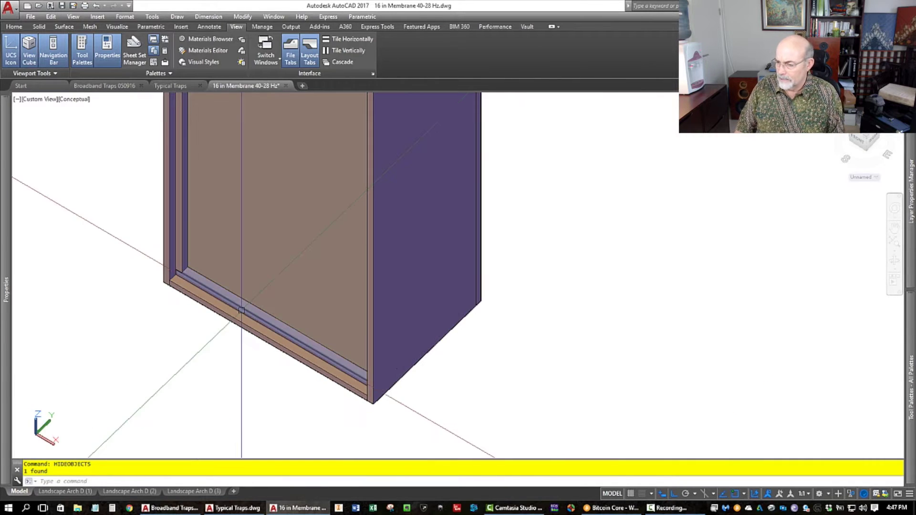
scroll(242, 310, "up", 2)
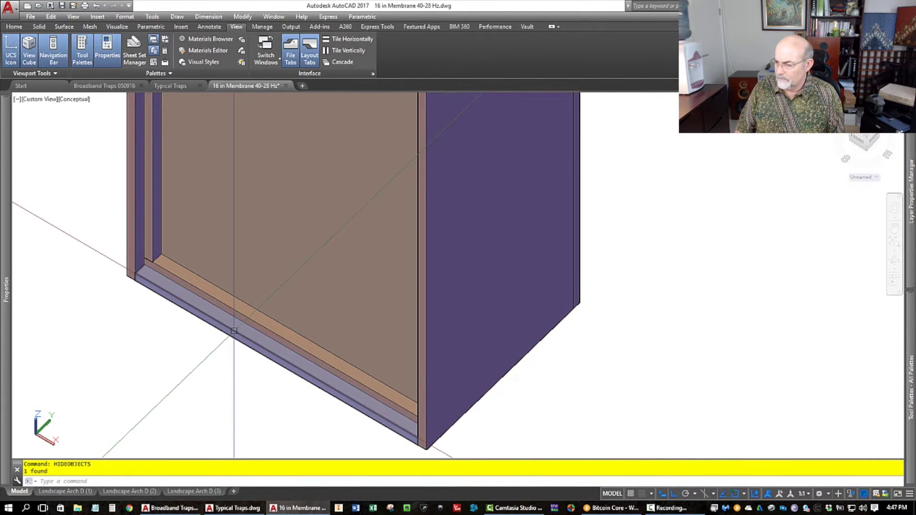
scroll(266, 315, "up", 3)
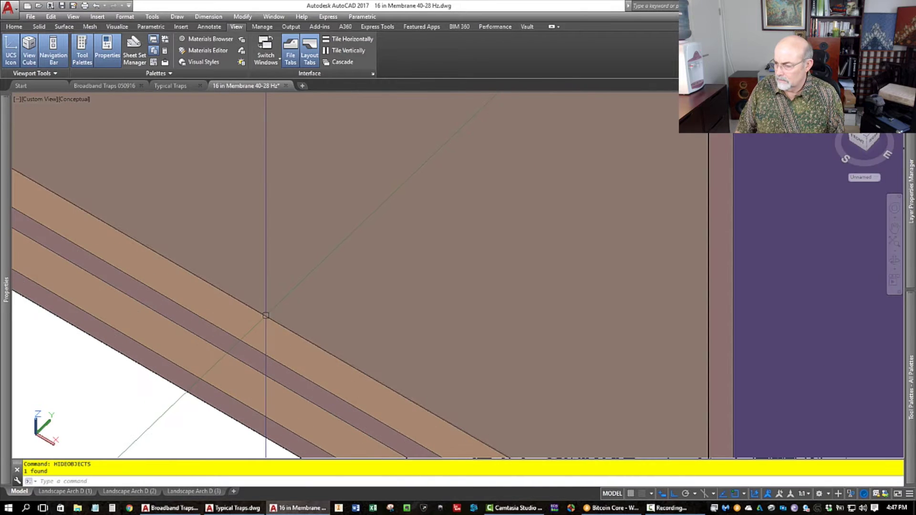
scroll(266, 315, "down", 5)
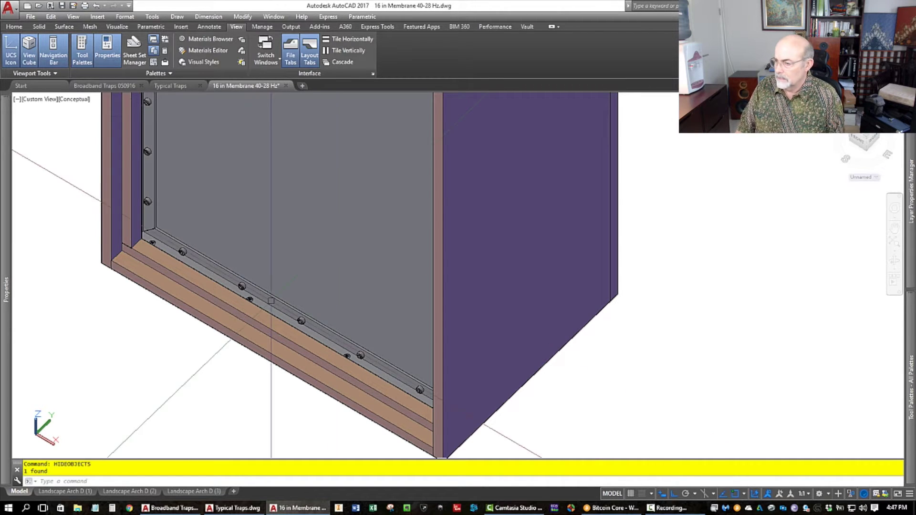
Hide the large gray membrane sheet held by the bolted steel angle frame
scroll(332, 220, "up", 2)
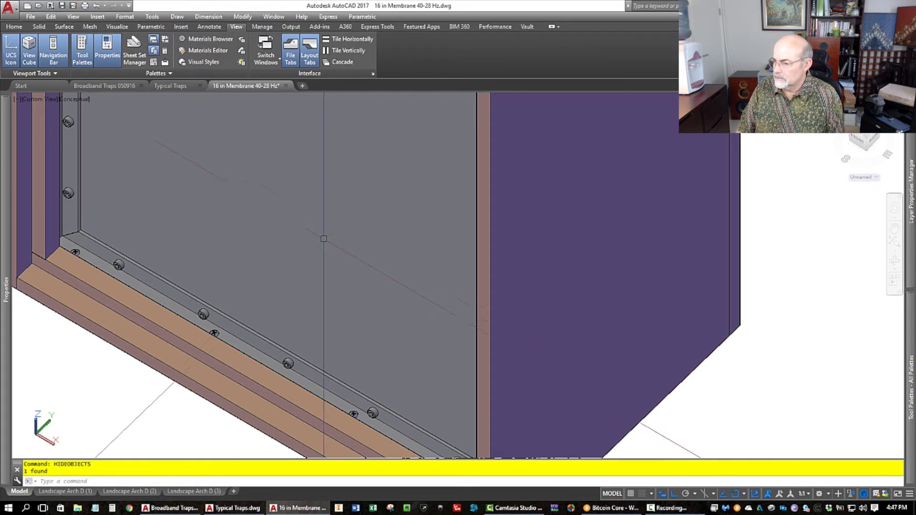
mouse_move(316, 254)
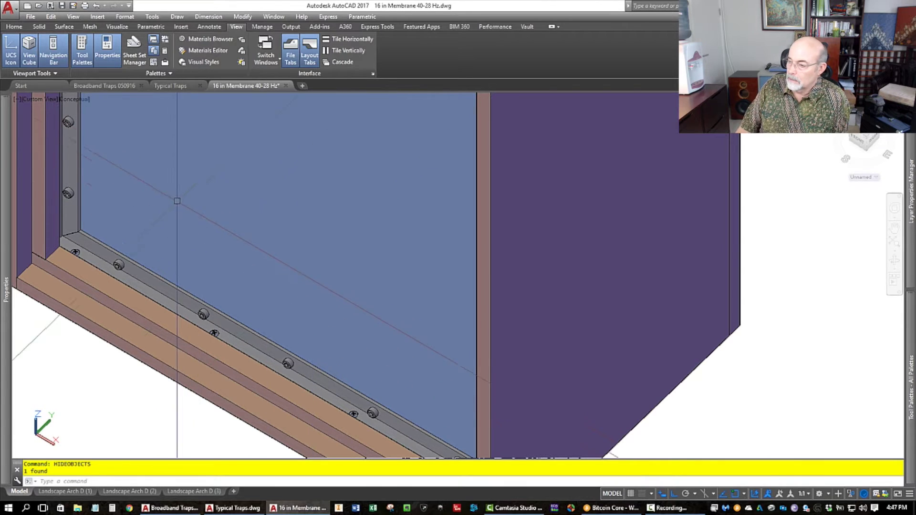
left_click(259, 310)
key("Delete")
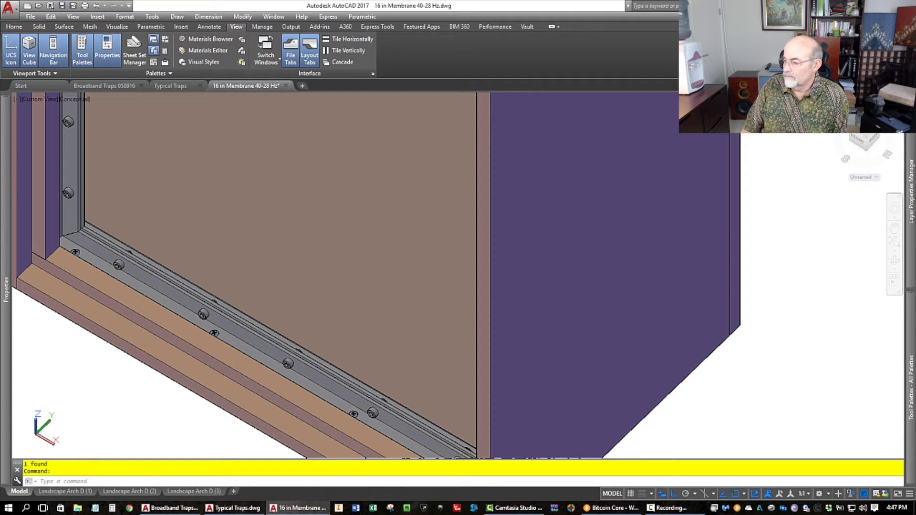
Hide the brown panel and the pink panel that sit behind the membrane's steel frame
key("ctrl+z")
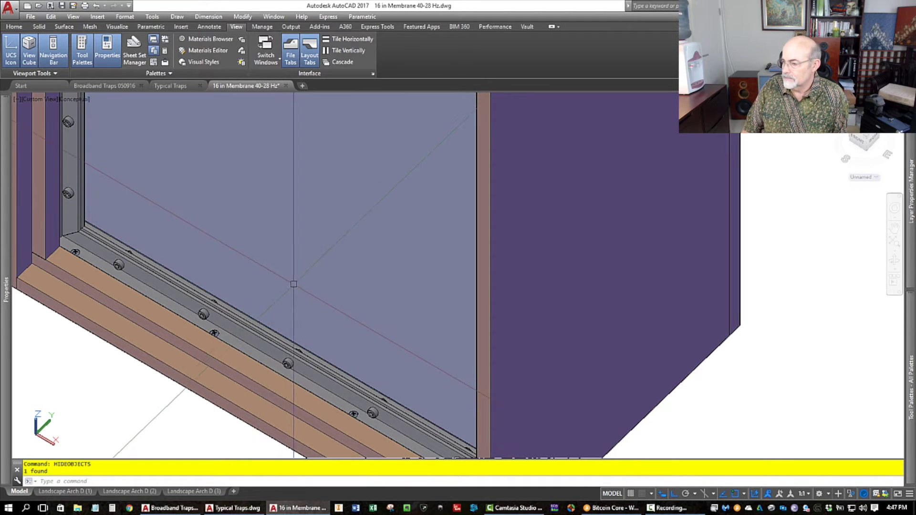
key("Return")
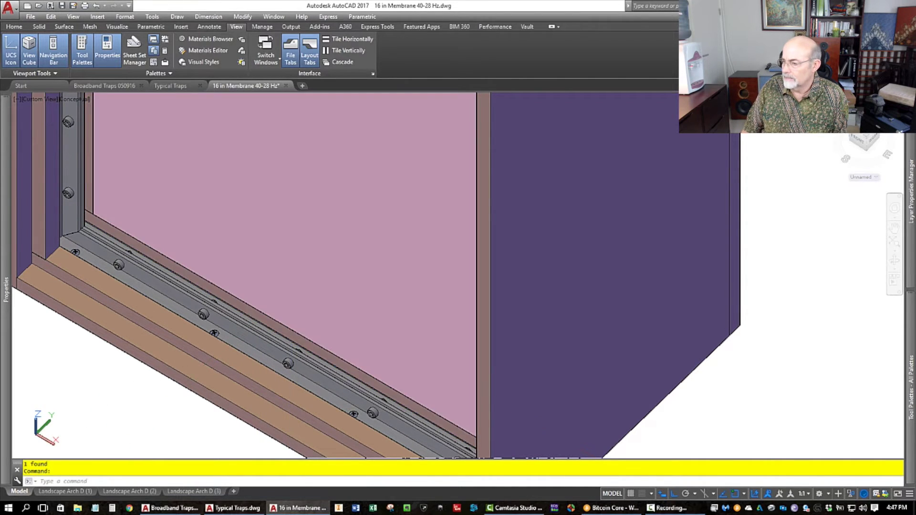
key("ctrl+z")
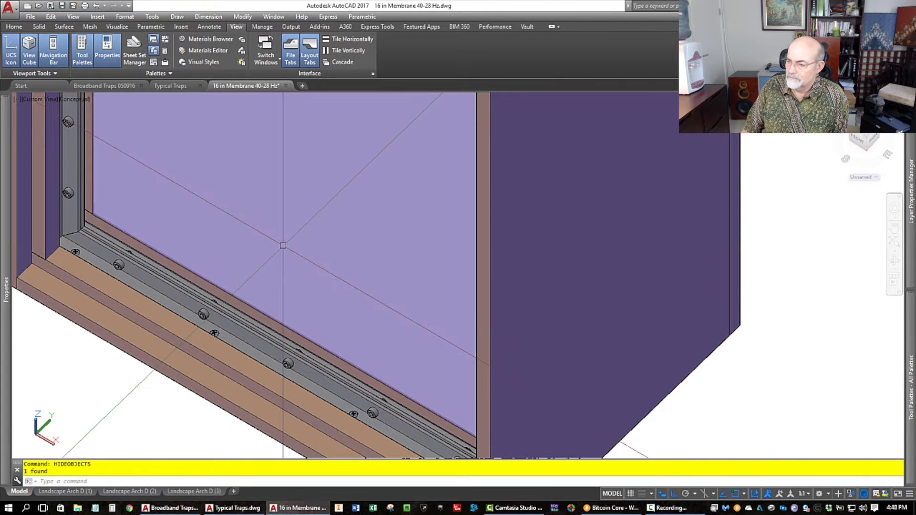
key("Return")
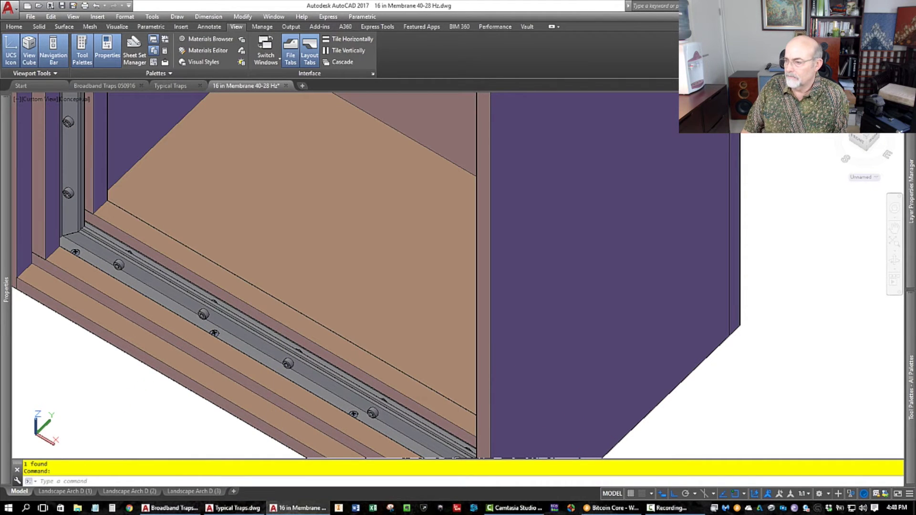
Examine the empty cavity and orbit around the lower corner of the bolted steel angle frame
scroll(244, 333, "down", 3)
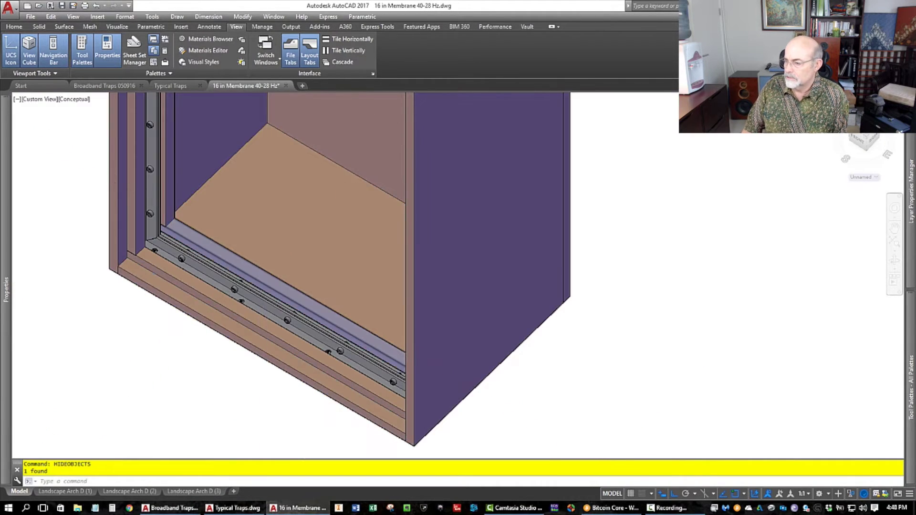
scroll(244, 333, "down", 3)
scroll(244, 333, "up", 3)
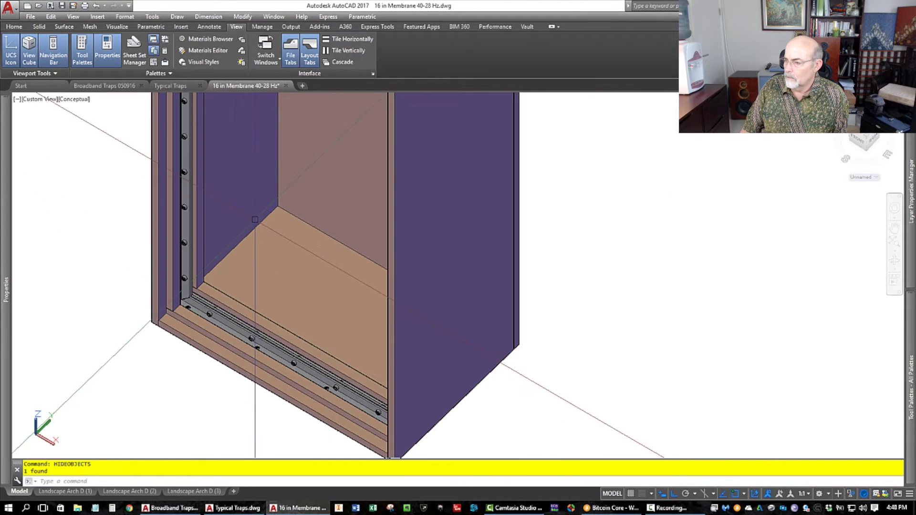
scroll(199, 297, "up", 5)
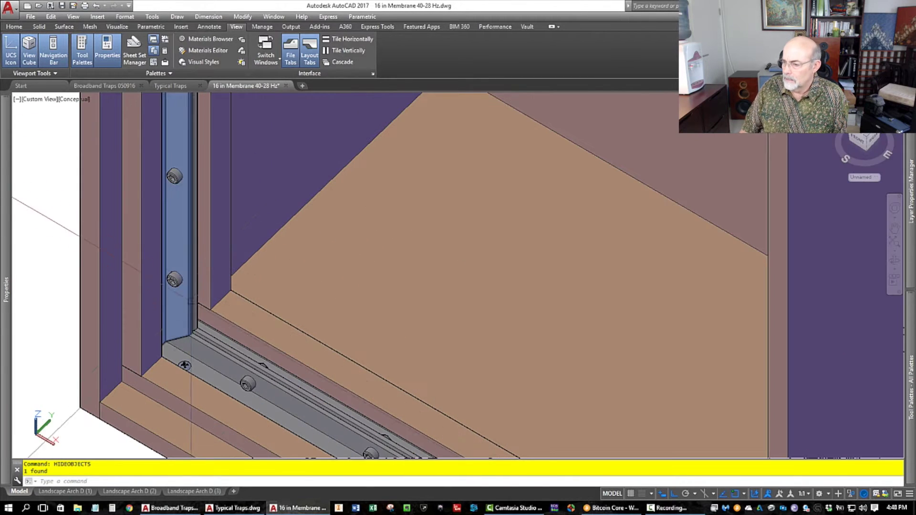
mouse_move(231, 344)
middle_mouse_down("shift")
mouse_move(263, 338)
mouse_move(237, 331)
middle_mouse_up("shift")
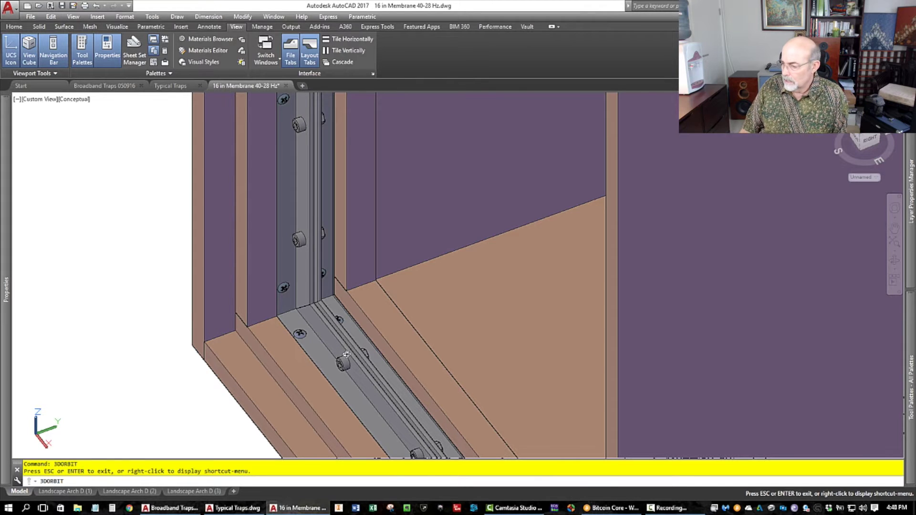
middle_click_drag(347, 354, 388, 331, "shift")
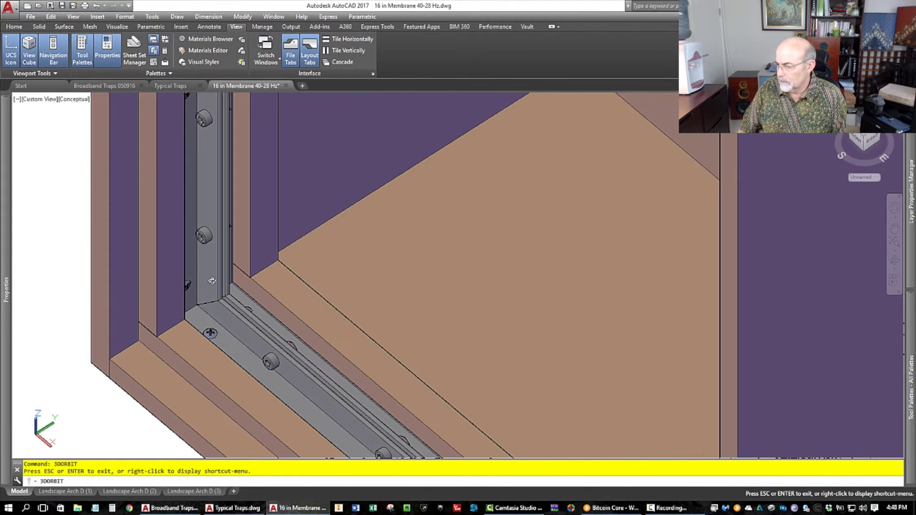
Examine the open cabinet, its three horizontal braces, and the bolted steel frame along the base of the front opening
middle_click_drag(212, 280, 273, 354, "shift")
scroll(233, 287, "down", 10)
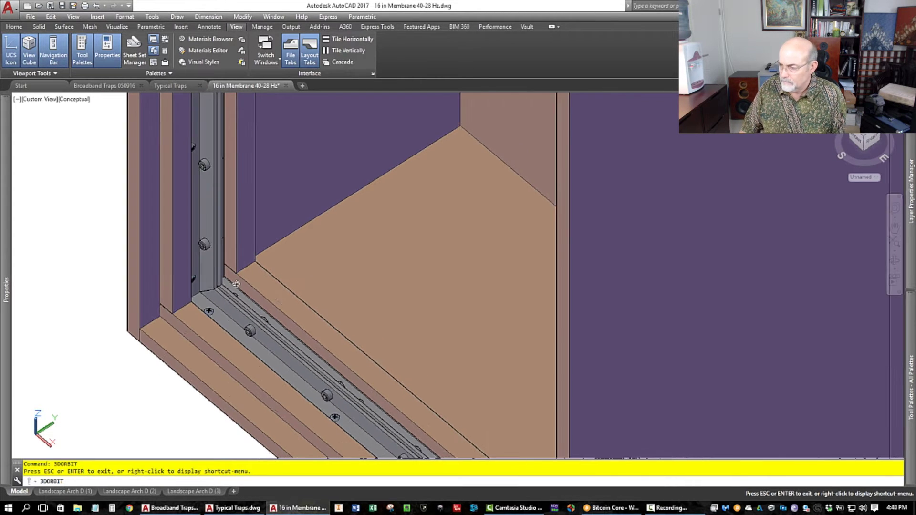
middle_click_drag(229, 325, 281, 139, "shift")
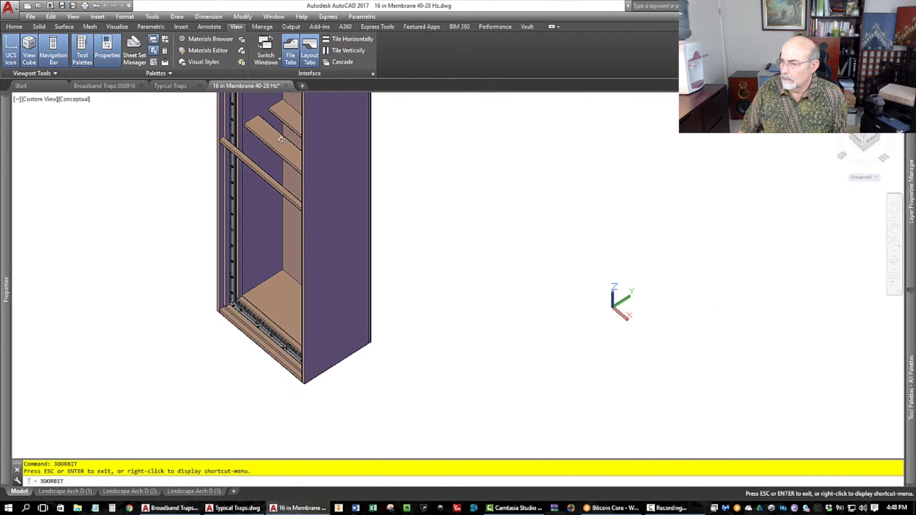
scroll(216, 157, "up", 8)
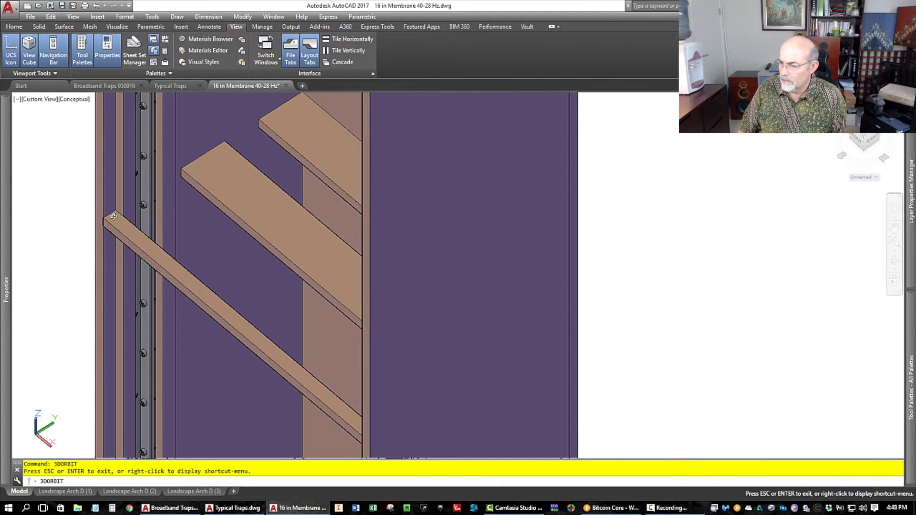
left_click_drag(188, 198, 134, 277)
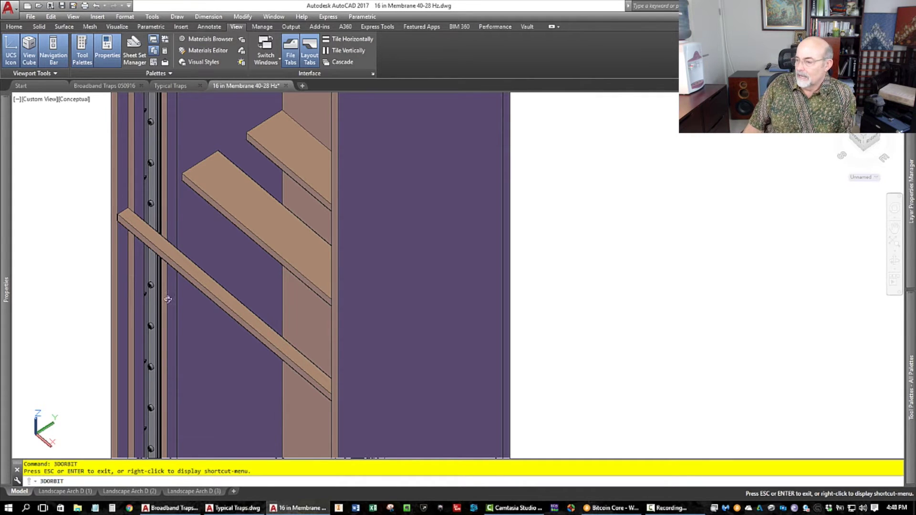
left_click_drag(156, 211, 155, 232)
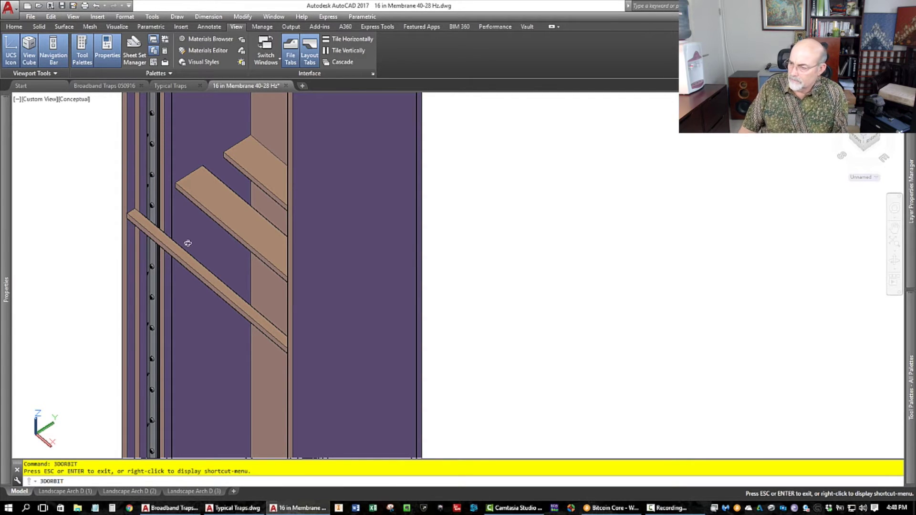
mouse_move(243, 208)
left_mouse_down()
mouse_move(262, 184)
mouse_move(241, 217)
left_mouse_up()
left_click_drag(239, 160, 239, 249)
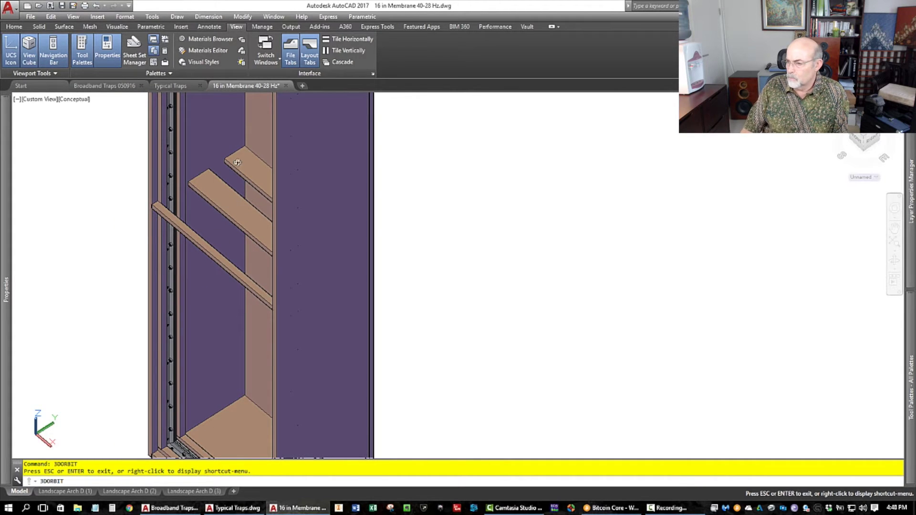
left_click_drag(237, 162, 234, 256)
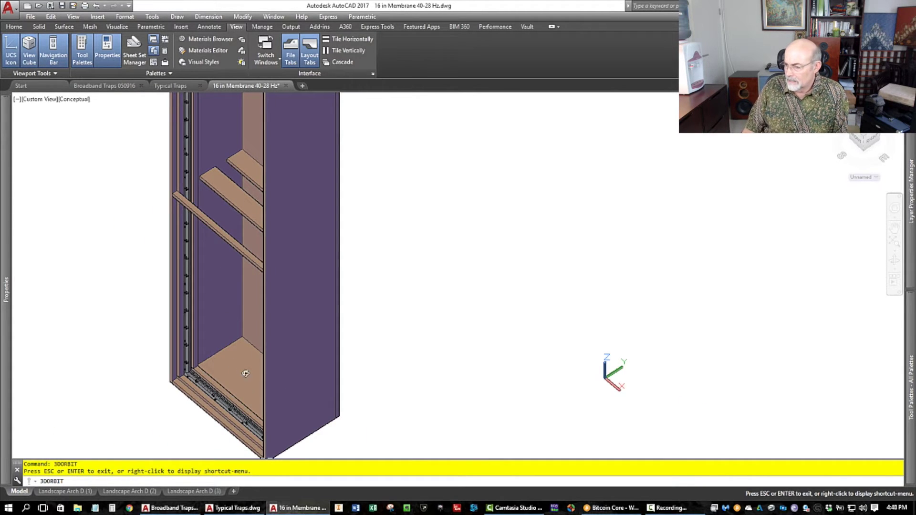
left_click_drag(254, 426, 216, 384)
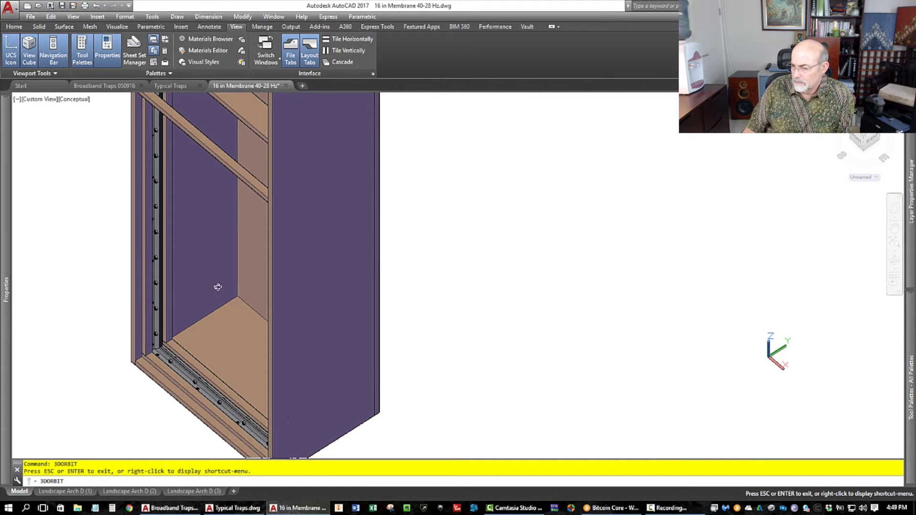
left_click_drag(221, 339, 210, 424)
scroll(210, 423, "down", 1)
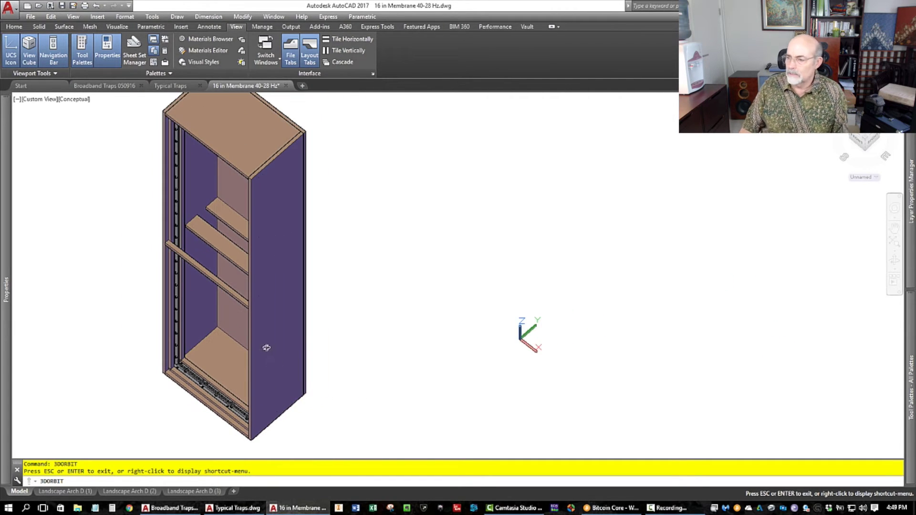
key("Escape")
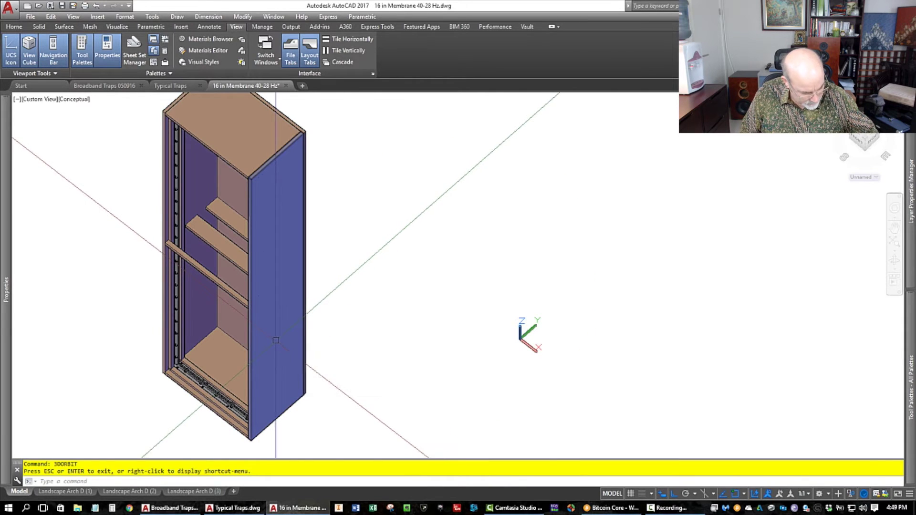
Switch the model to the 2D Wireframe visual style and show the trap from the Top view
type("vs")
key("Return")
type("2")
key("Return")
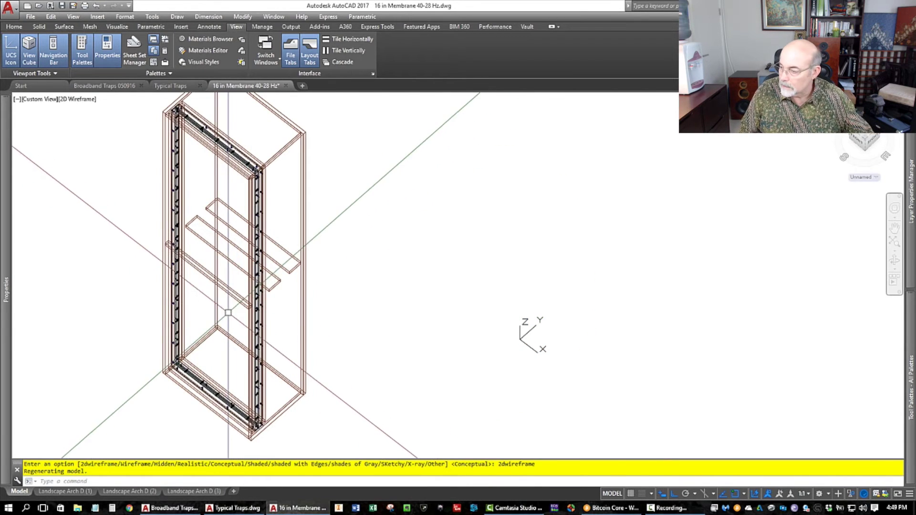
type("vt")
key("Return")
scroll(298, 306, "down", 9)
scroll(312, 258, "up", 3)
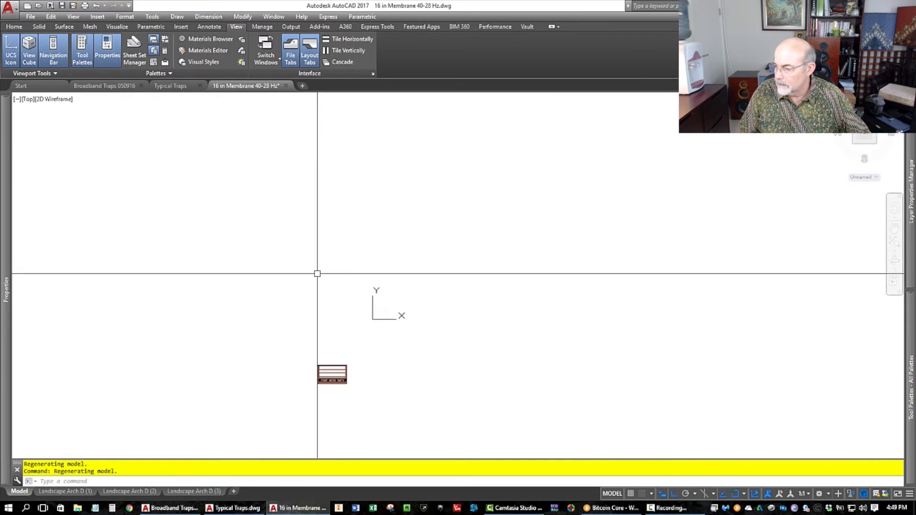
scroll(334, 372, "up", 5)
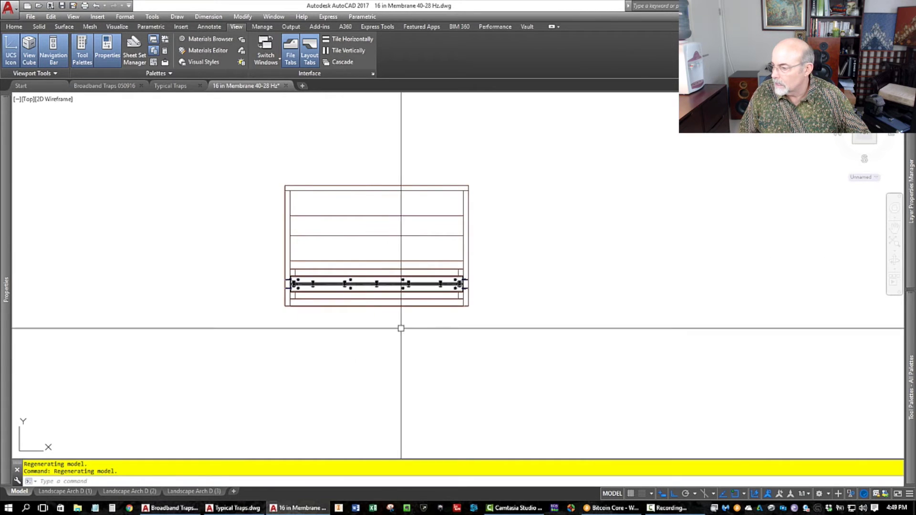
Hide the cabinet walls and the cross braces behind the steel frame in the plan view
left_click(519, 269)
left_click(294, 155)
type("hideobjects")
key("Return")
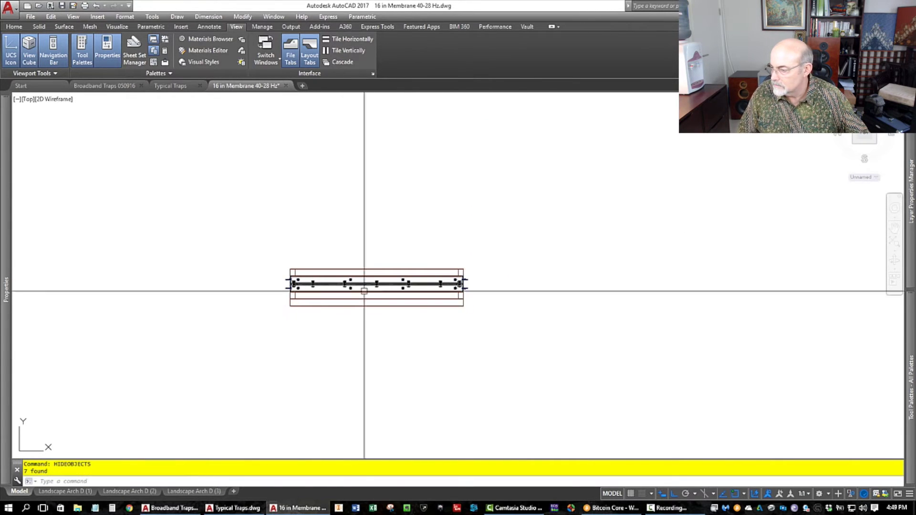
Hide the remaining wood frame pieces in front of and behind the bolted steel frame
left_click(514, 322)
left_click(279, 299)
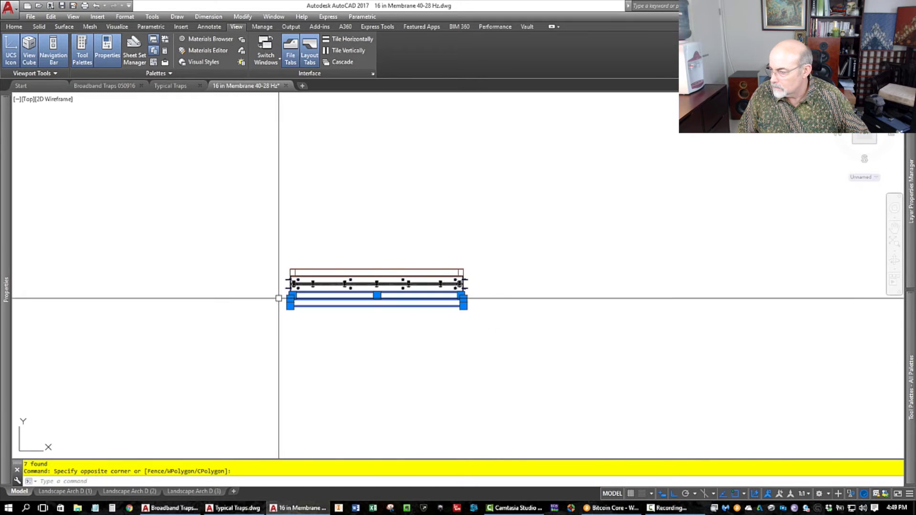
left_click(227, 219)
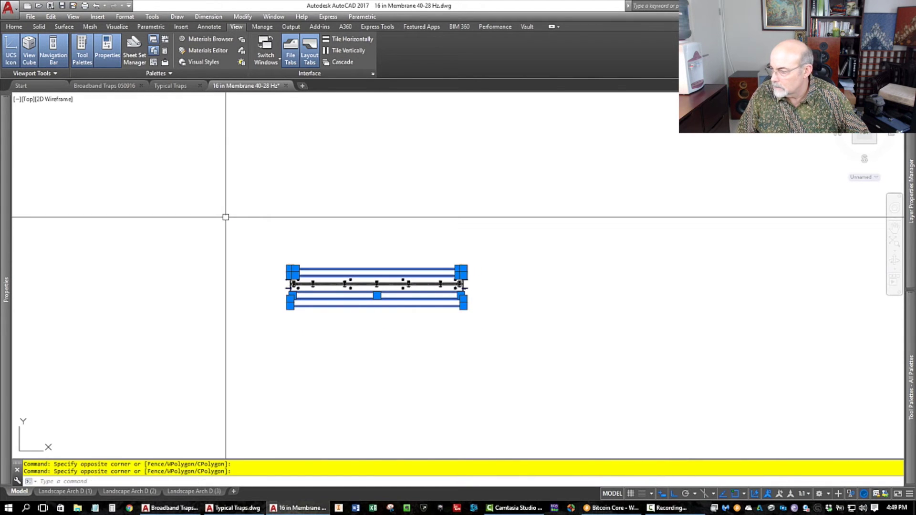
key("Return")
Display the isolated steel frame in the Conceptual visual style and orbit it from plan into a 3D view
scroll(231, 231, "down", 4)
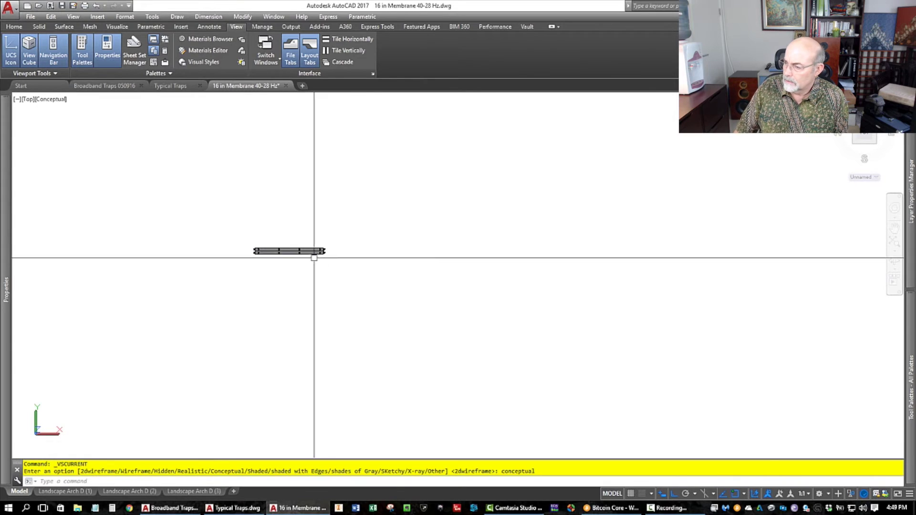
scroll(290, 238, "up", 2)
scroll(288, 238, "up", 2)
type("3dorbit")
key("Return")
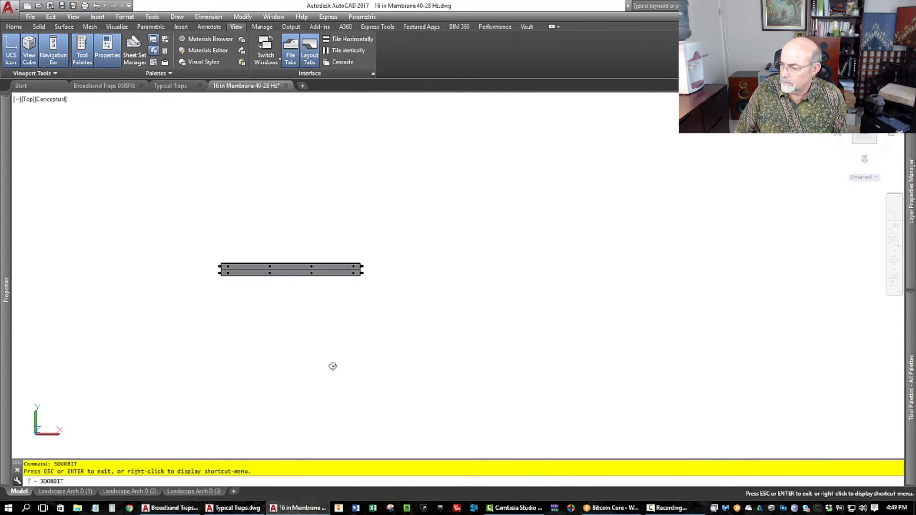
left_click_drag(299, 304, 415, 265)
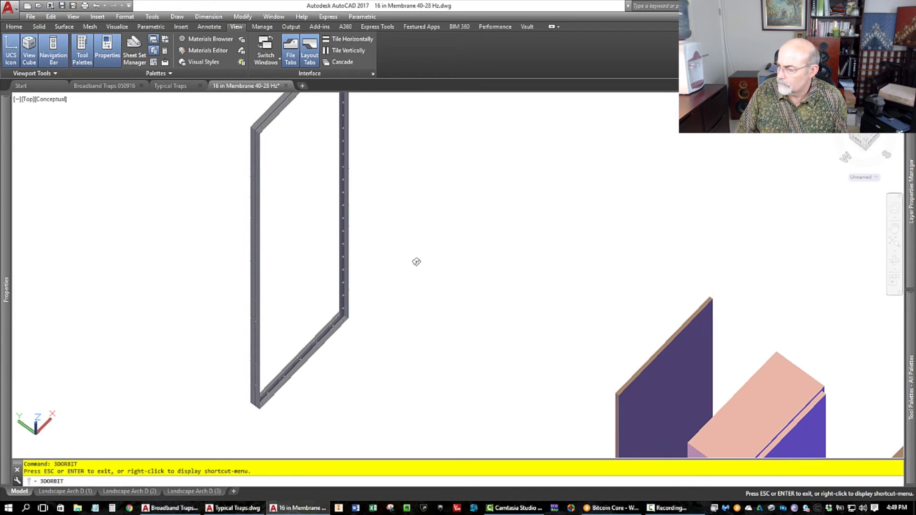
Examine the steel angle frame's bolts, nuts and wood screws up close, orbiting around its lower corner
scroll(311, 453, "up", 5)
scroll(319, 382, "up", 4)
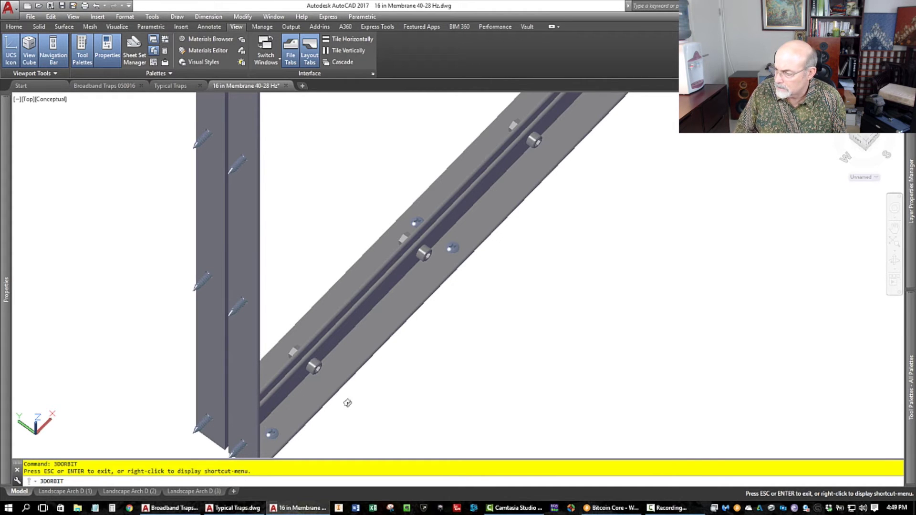
scroll(319, 377, "up", 4)
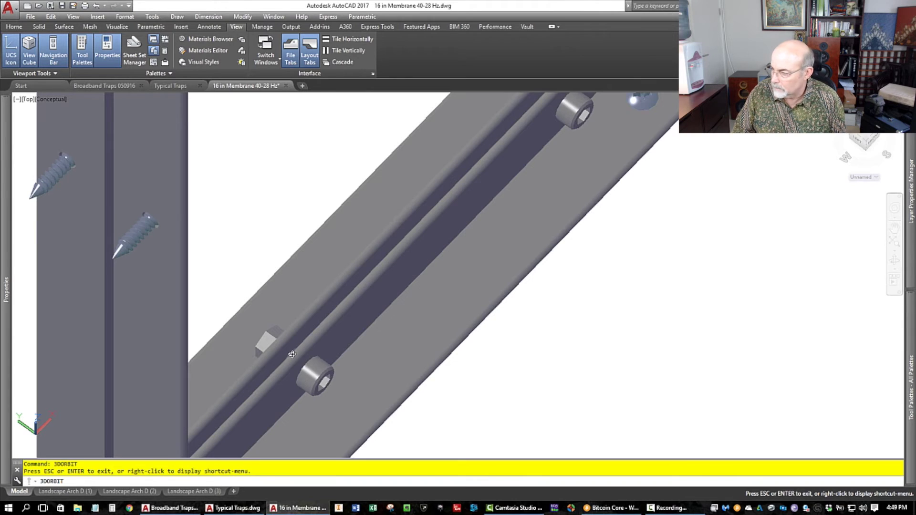
left_click_drag(292, 354, 192, 341)
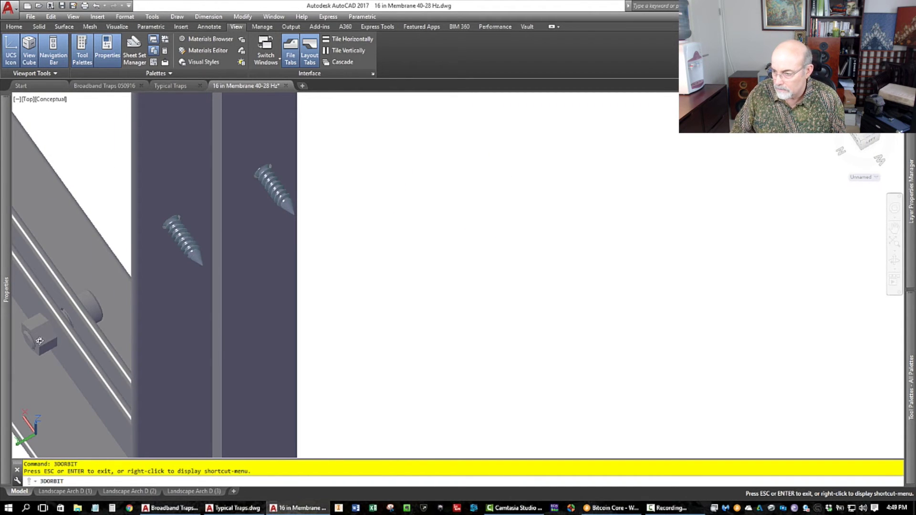
middle_click_drag(270, 350, 553, 259)
scroll(349, 228, "up", 4)
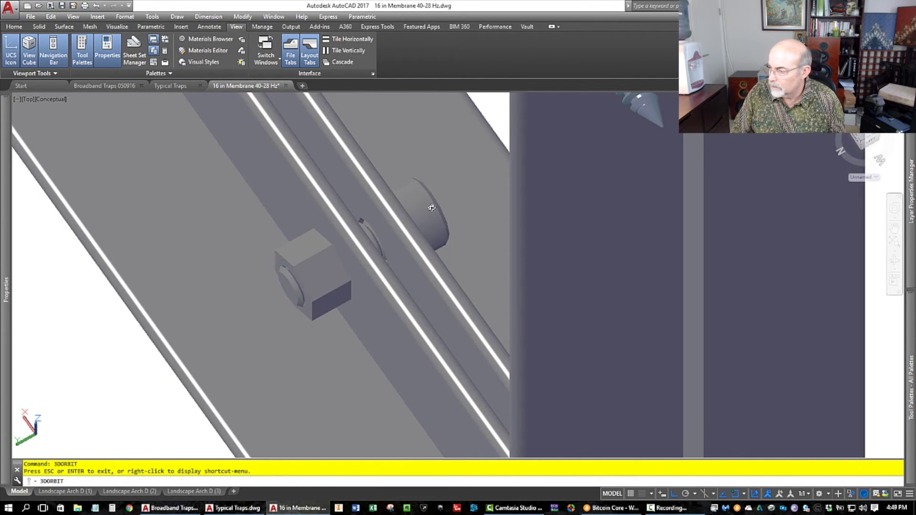
scroll(305, 246, "down", 3)
left_click_drag(680, 185, 626, 198)
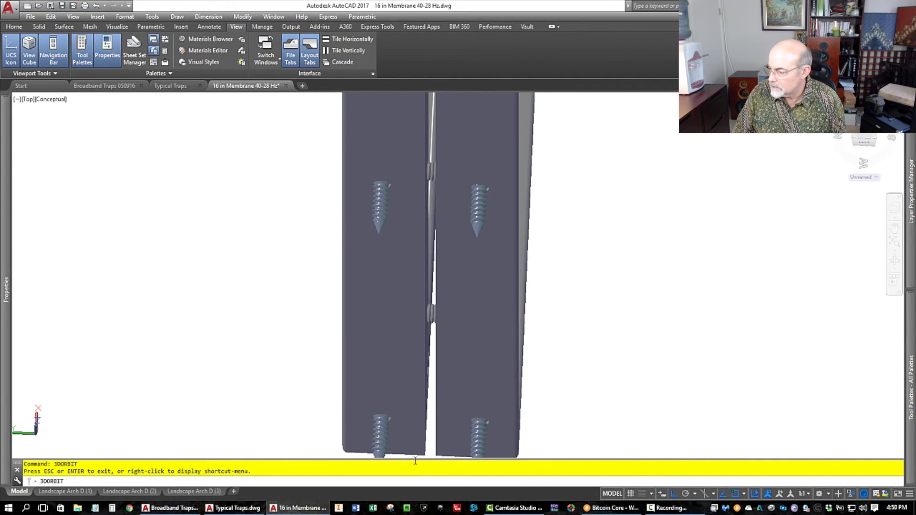
left_click_drag(644, 231, 534, 238)
scroll(213, 288, "down", 7)
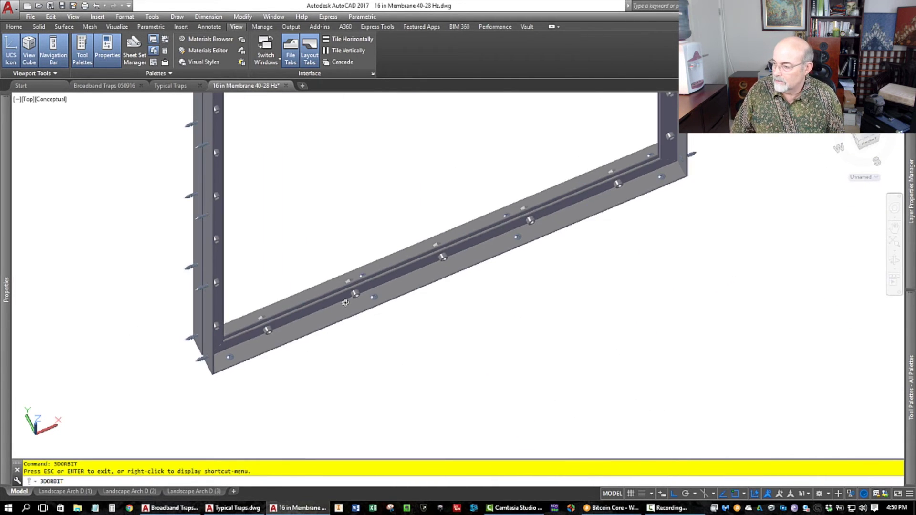
Examine the bolt and screw spacing along the bottom rail and uprights of the steel angle frame
scroll(514, 182, "up", 1)
scroll(515, 180, "up", 2)
scroll(392, 243, "down", 2)
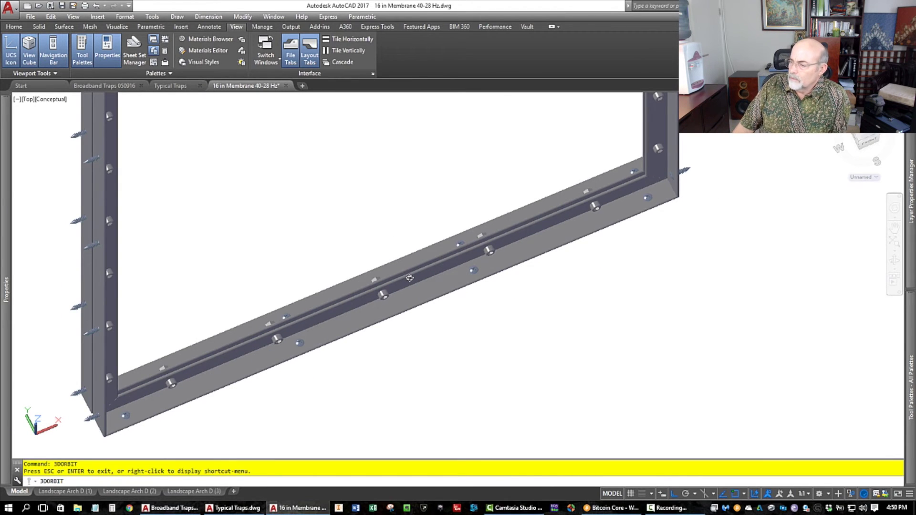
scroll(409, 278, "down", 2)
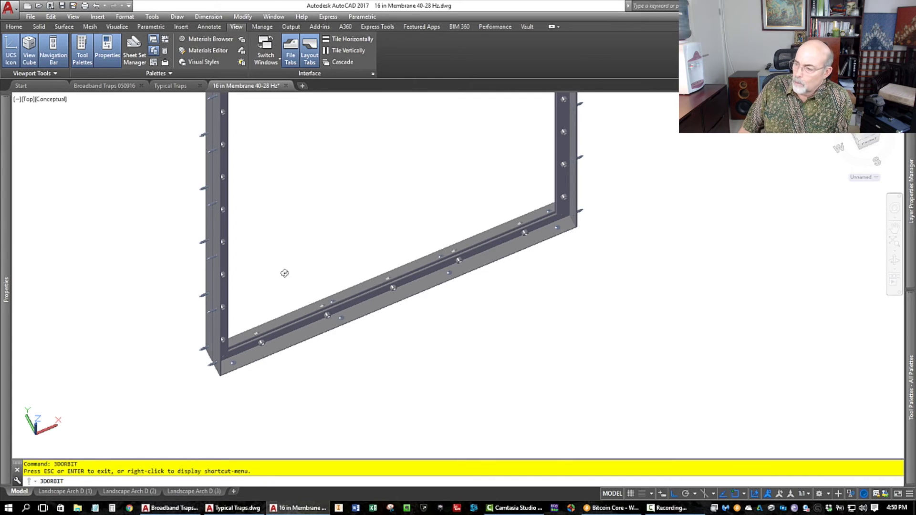
scroll(273, 331, "up", 3)
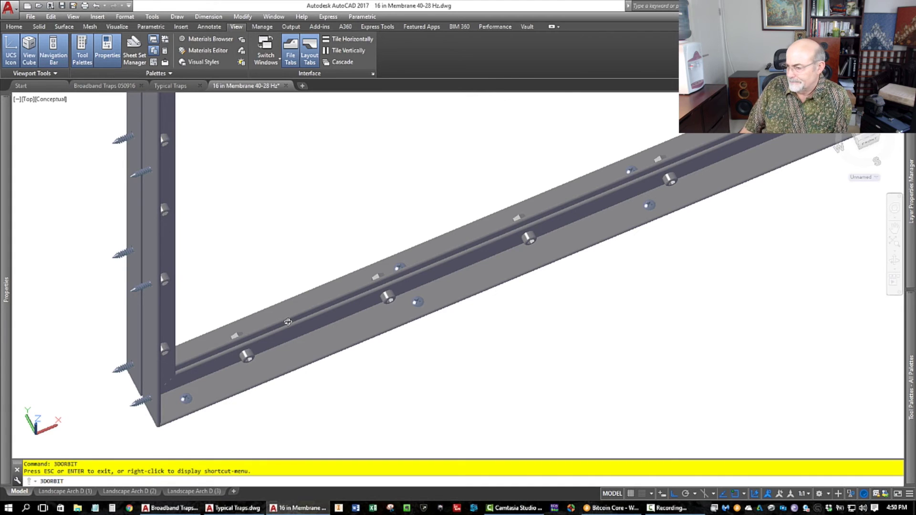
scroll(287, 322, "down", 2)
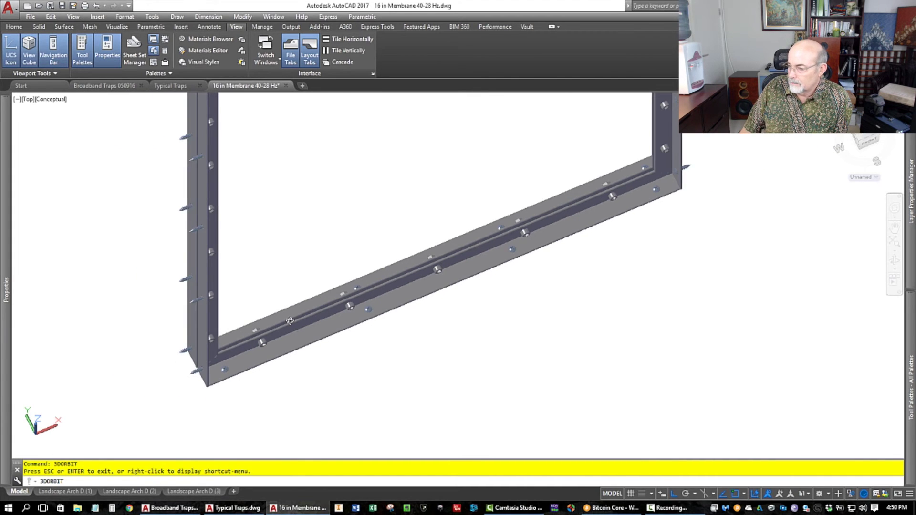
scroll(262, 378, "down", 6)
scroll(375, 150, "up", 4)
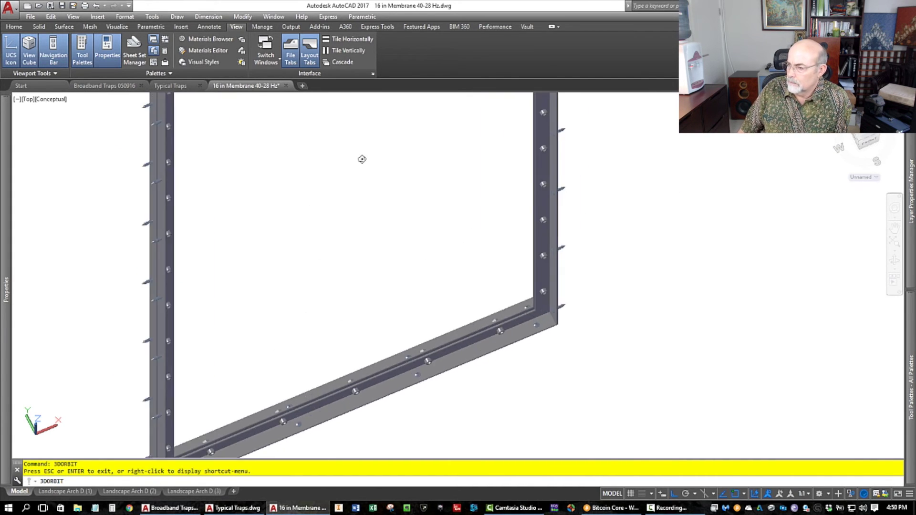
scroll(360, 162, "up", 3)
scroll(294, 314, "down", 4)
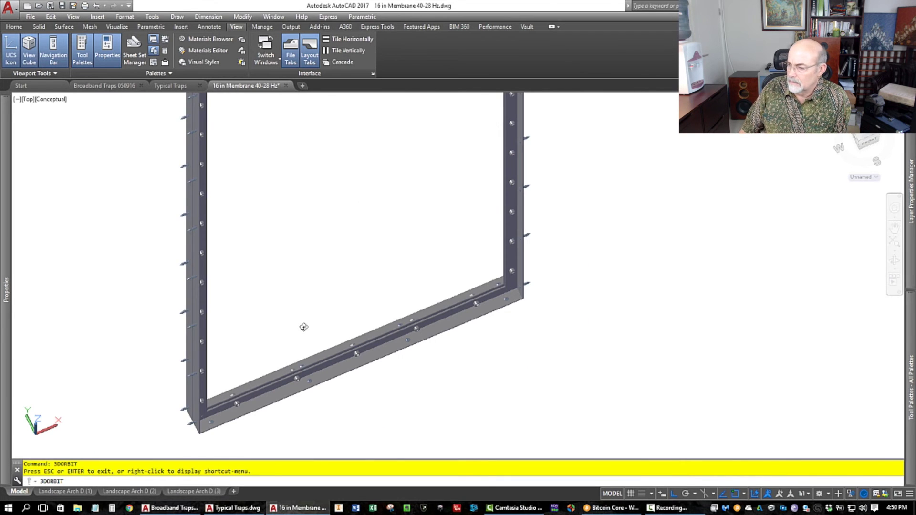